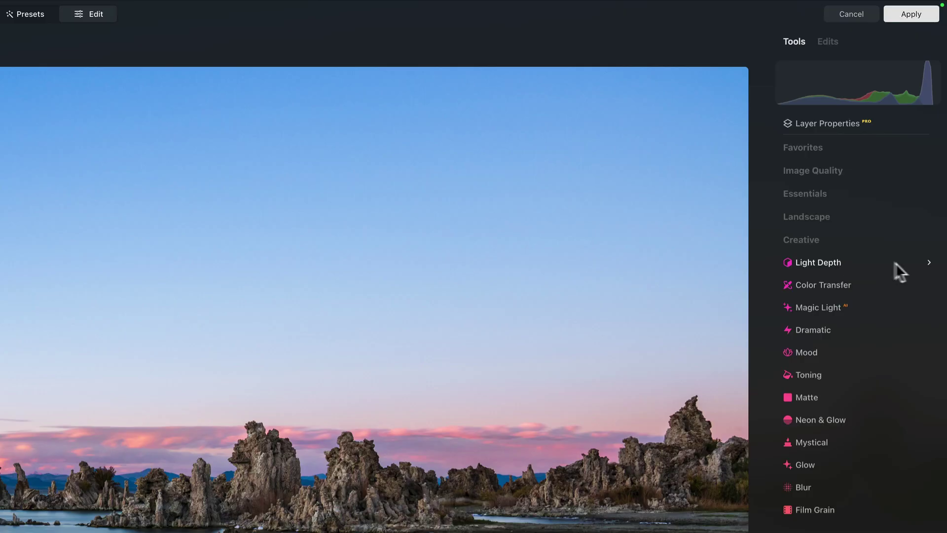
Expand the Light Depth tool's Adjustments panel, leaving Amount at 0.
click(928, 262)
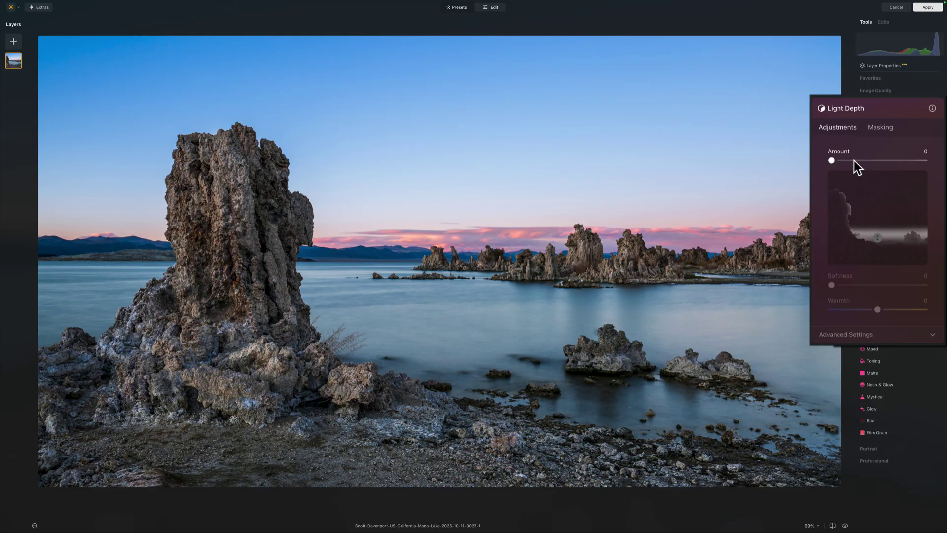
Raise the Light Depth Amount slider to 90.
drag(850, 161, 872, 161)
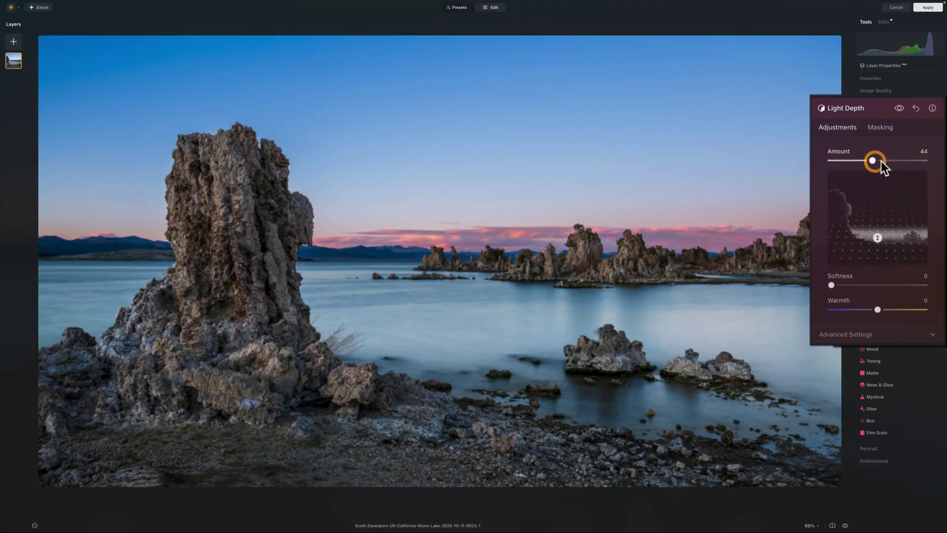
click(916, 160)
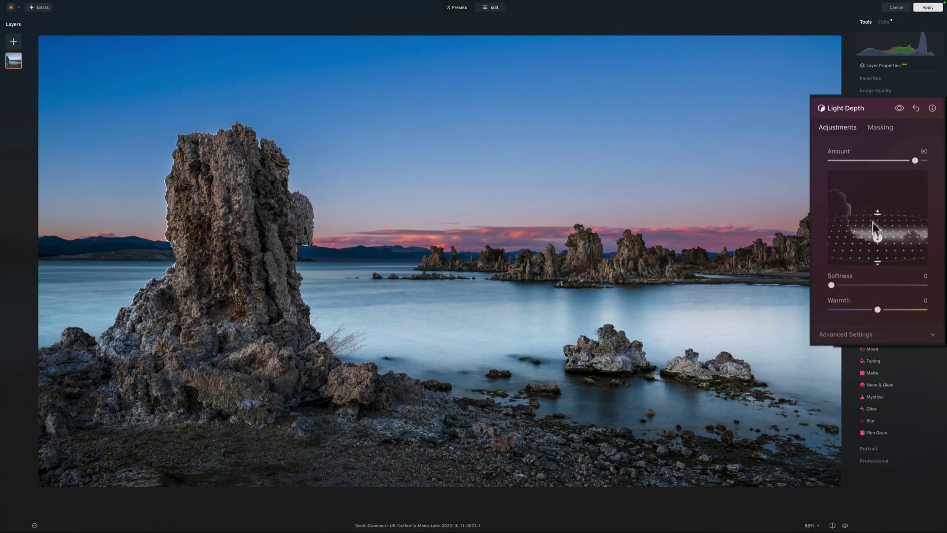
Move the Light Depth band low in the depth graph to light the foreground tufa tower and shore rocks.
drag(877, 214, 873, 250)
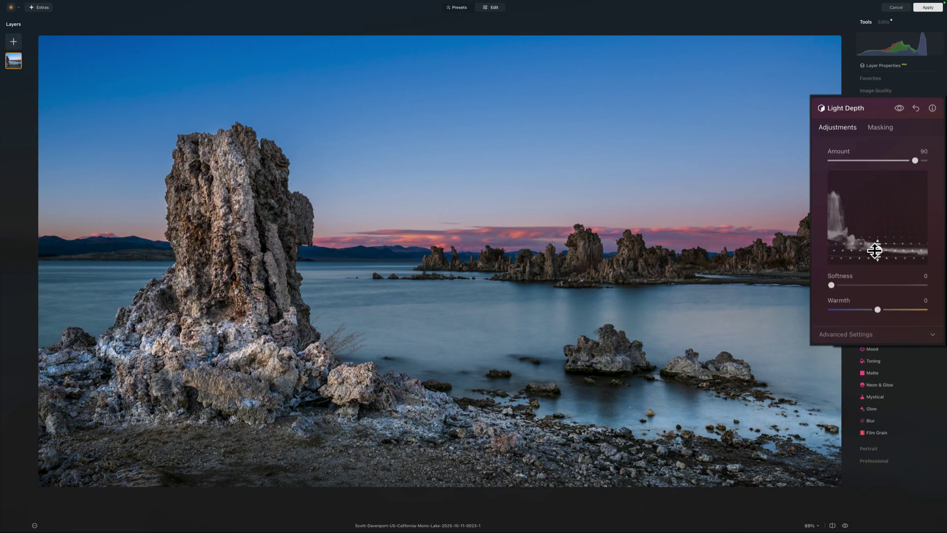
drag(875, 251, 875, 230)
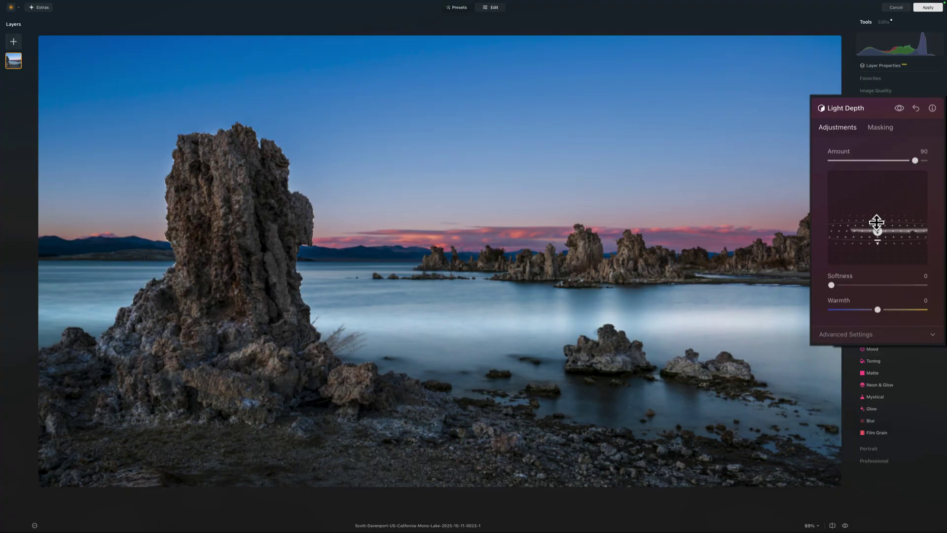
drag(876, 219, 876, 214)
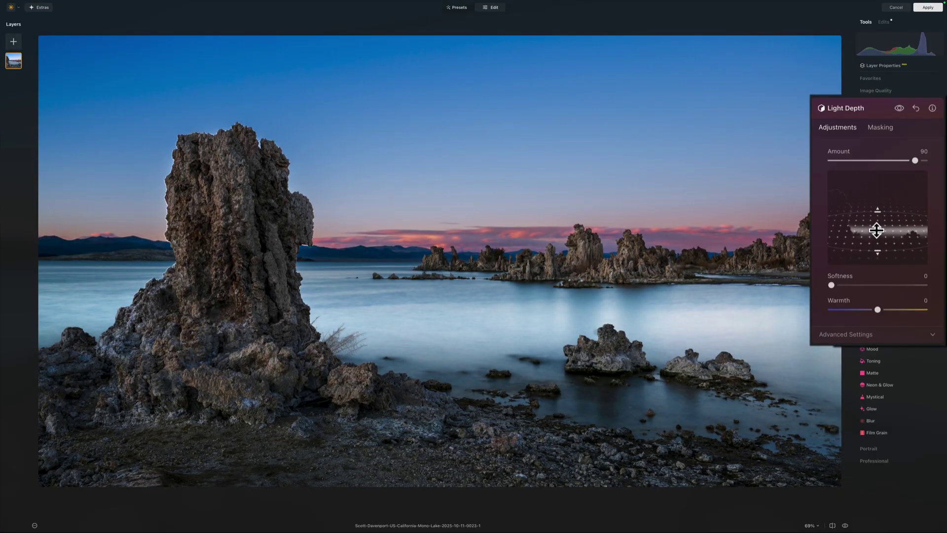
drag(876, 230, 876, 240)
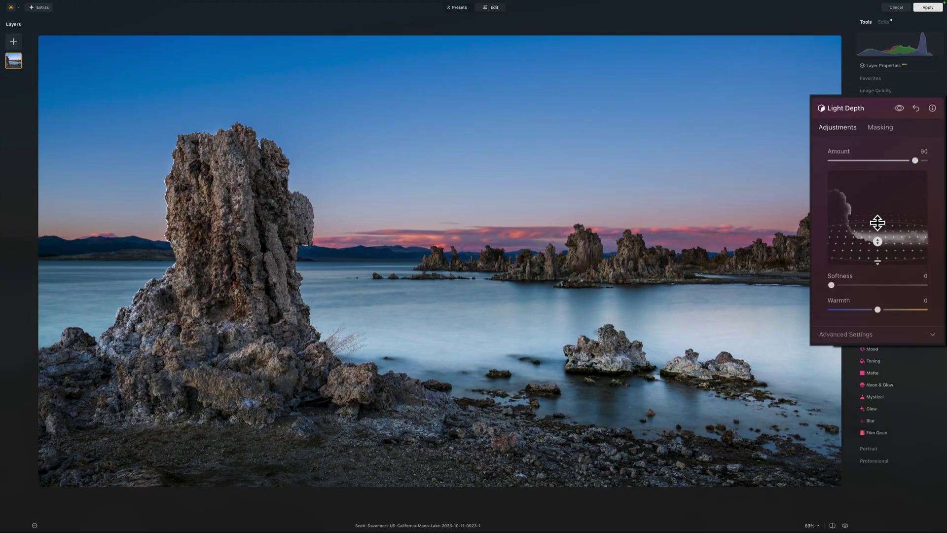
drag(877, 223, 878, 219)
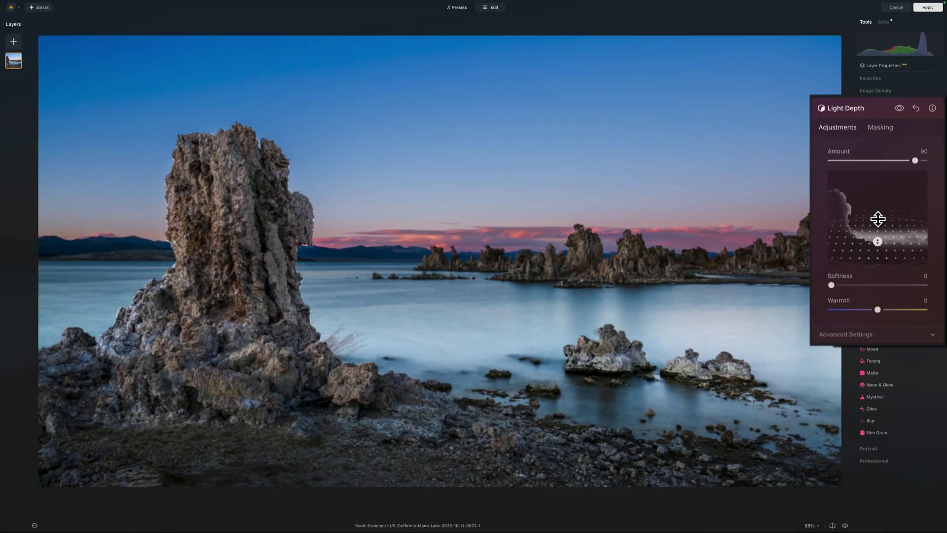
drag(877, 243, 878, 240)
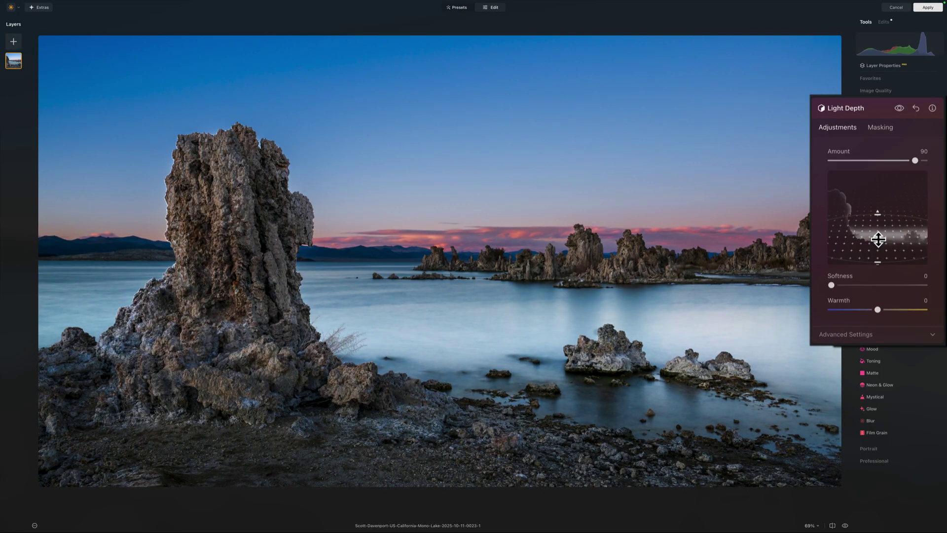
drag(877, 240, 876, 250)
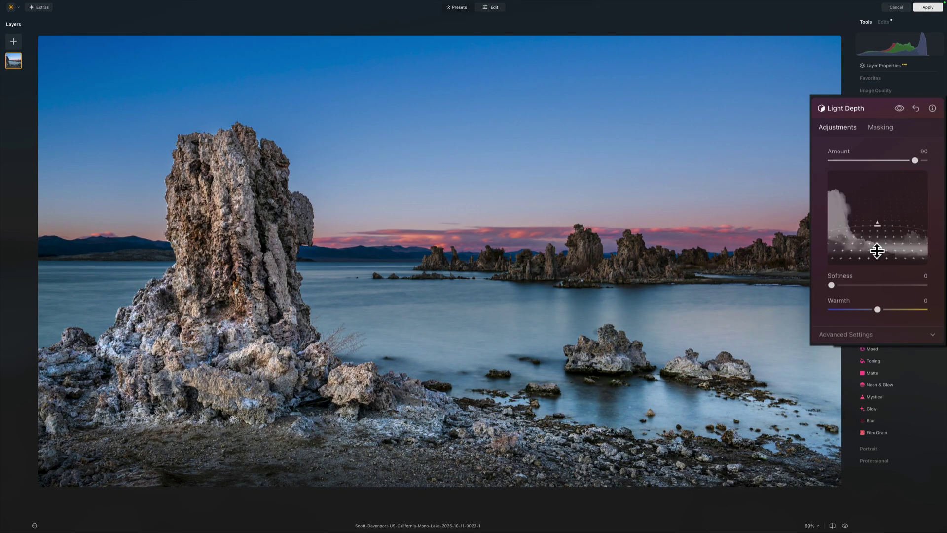
Lower the Light Depth Amount to 75 and set Softness to 62.
click(877, 250)
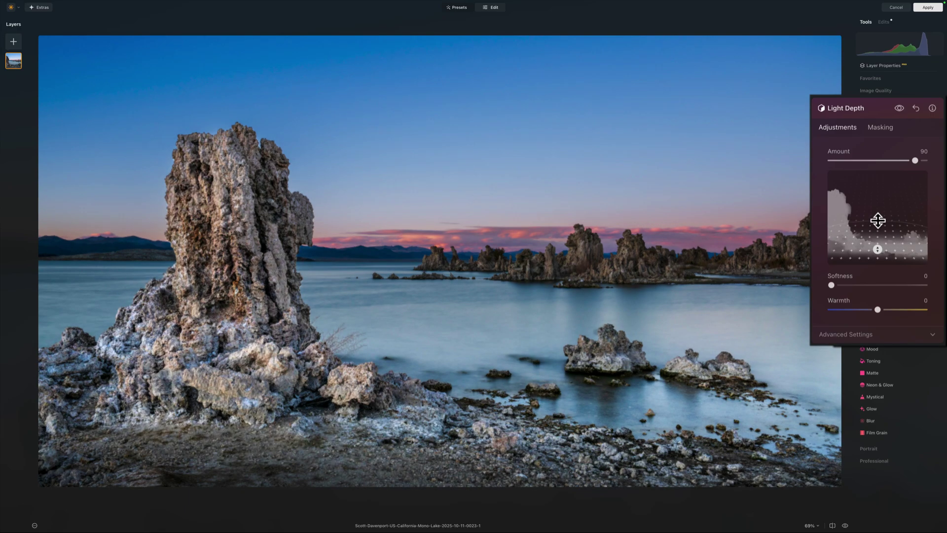
click(876, 228)
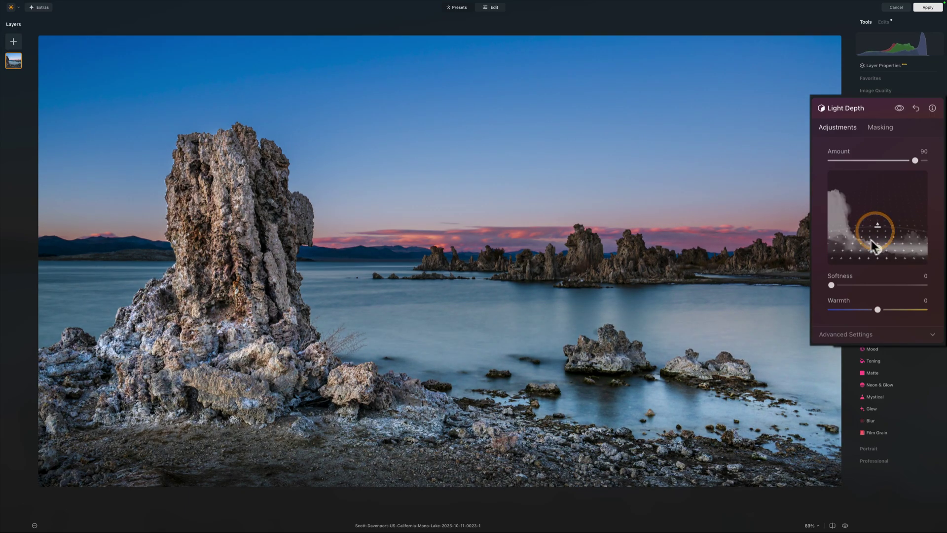
drag(914, 161, 900, 161)
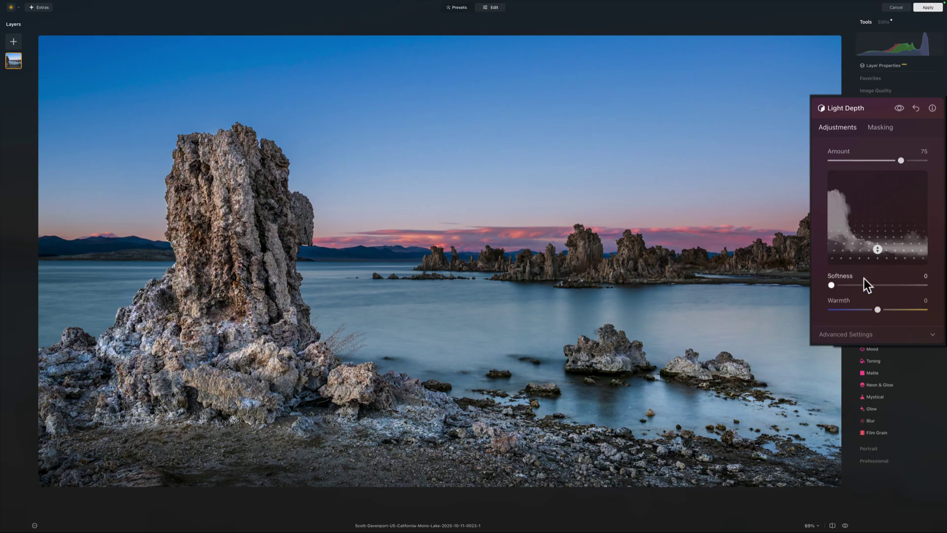
drag(864, 285, 894, 285)
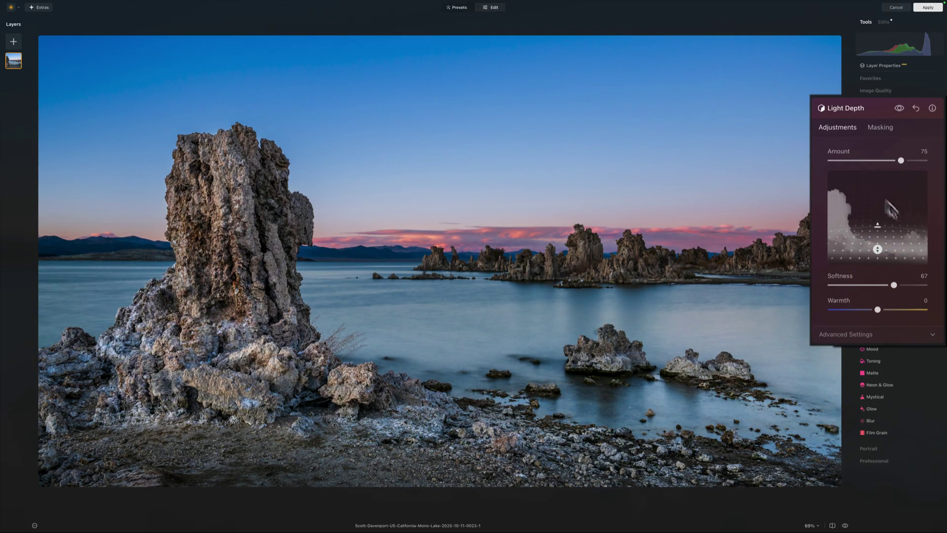
mouse_move(850, 285)
mouse_down()
mouse_move(880, 285)
mouse_move(851, 285)
mouse_up()
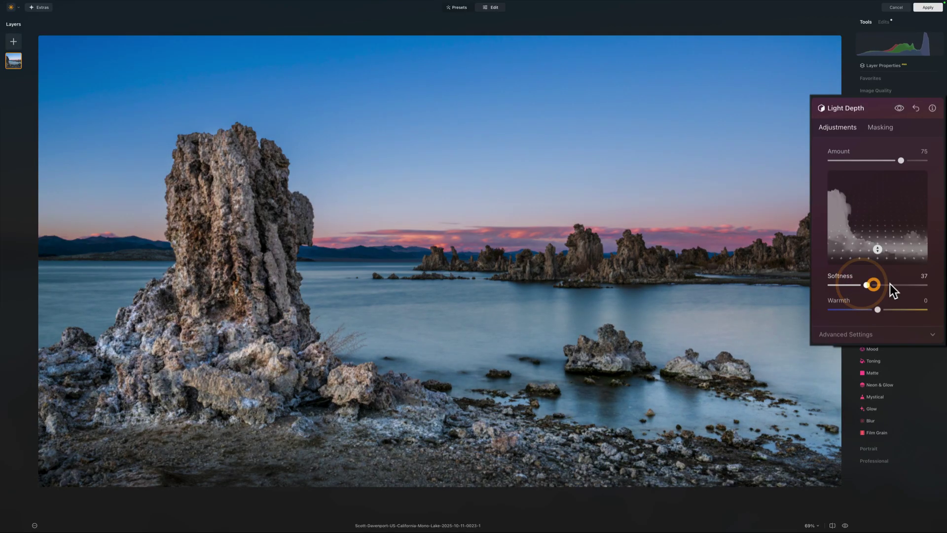
drag(890, 283, 889, 284)
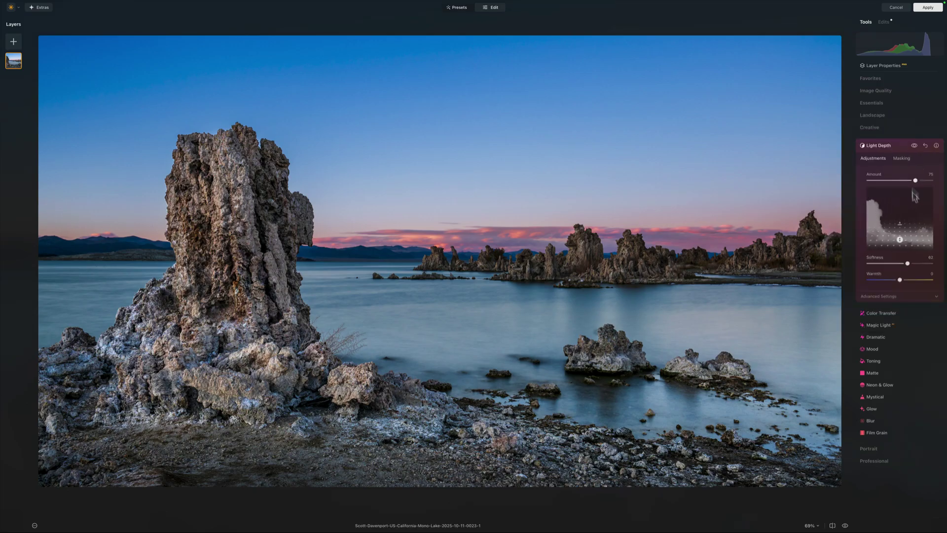
click(914, 146)
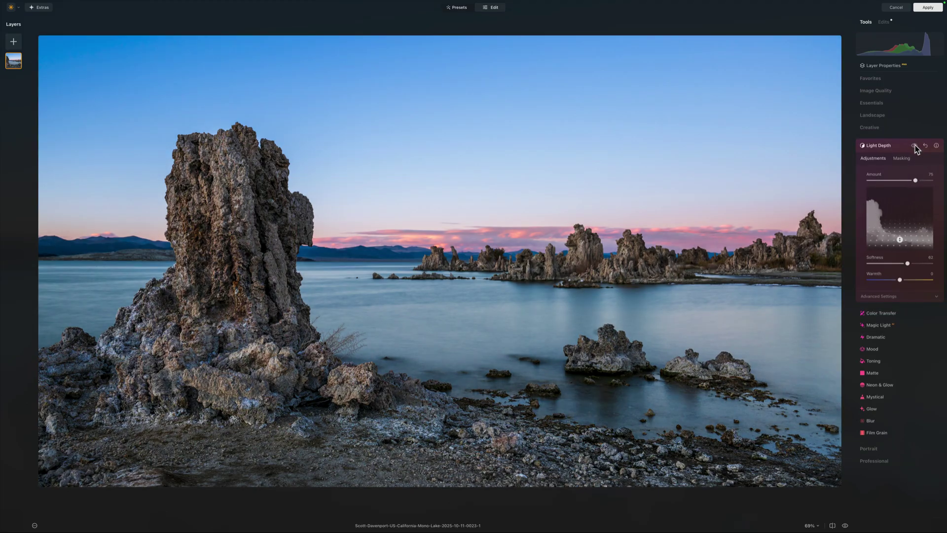
click(914, 146)
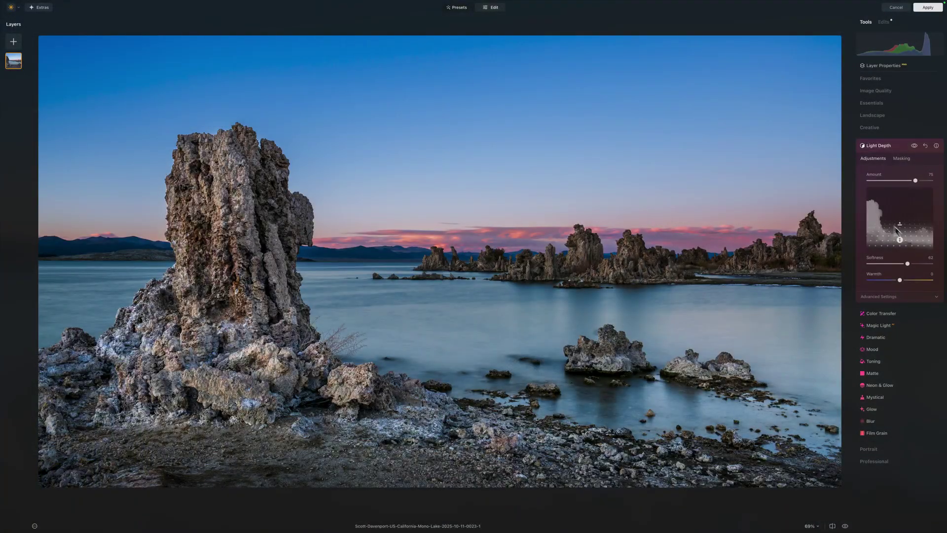
click(914, 146)
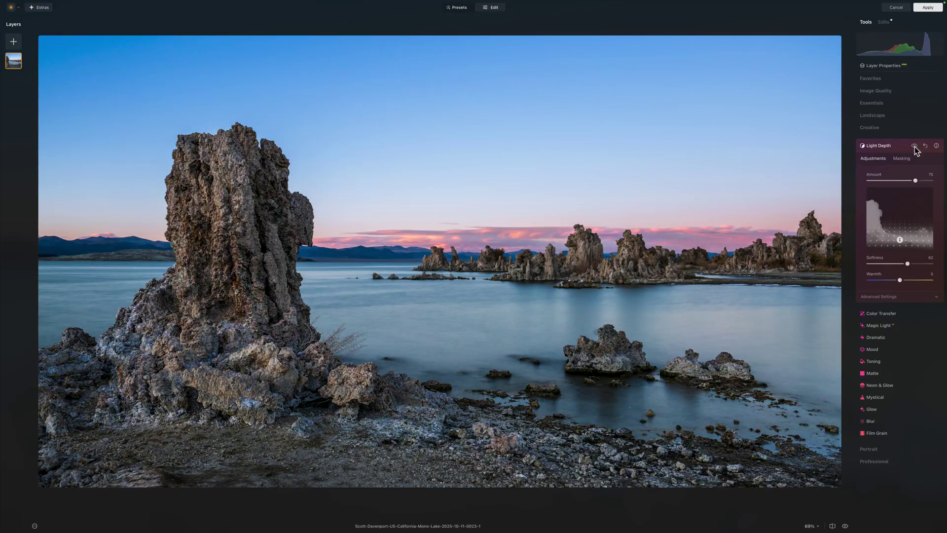
click(914, 146)
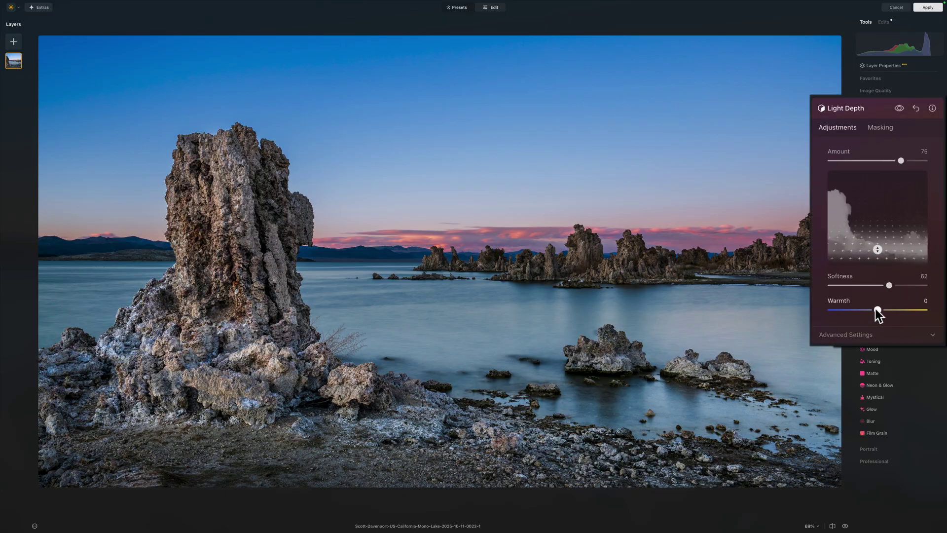
Try cooler and warmer Light Depth Warmth, then reset it to neutral.
drag(877, 311, 868, 311)
click(893, 309)
double_click(845, 306)
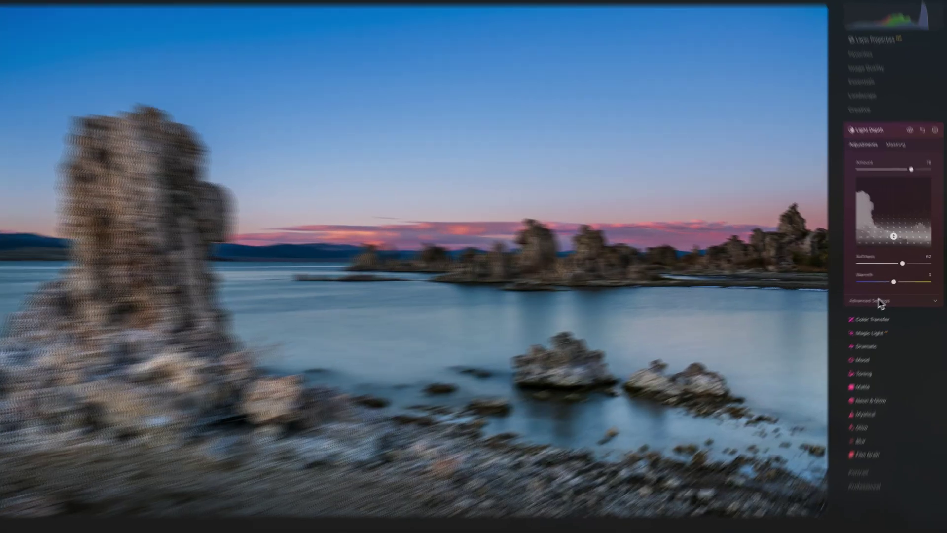
In the advanced settings, keep Brightness Near at -62 and raise Brightness Far to -34.
click(886, 296)
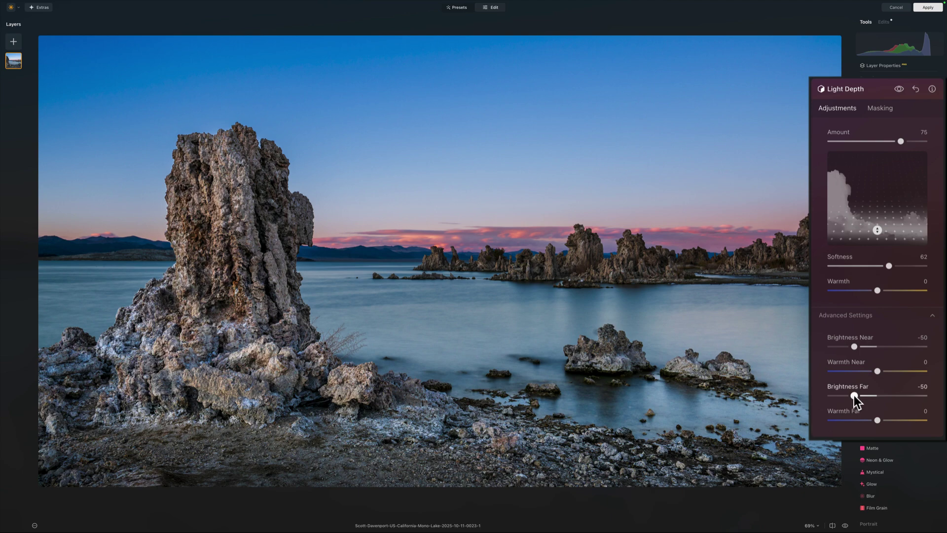
drag(855, 401, 850, 401)
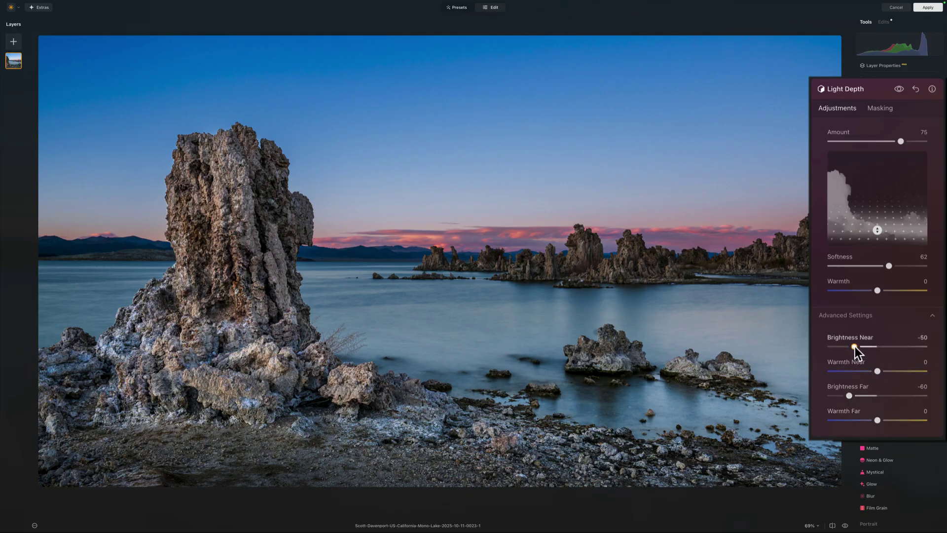
drag(849, 395, 854, 395)
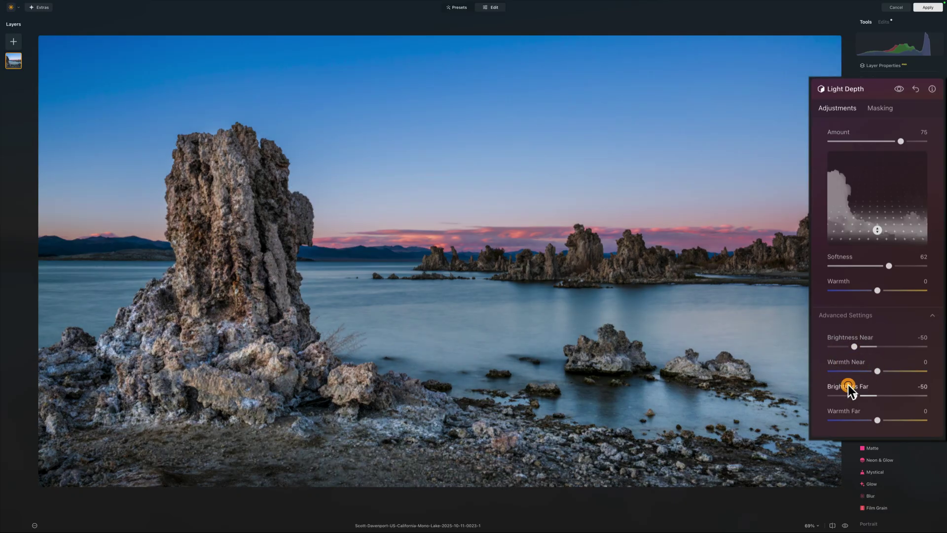
drag(855, 346, 854, 345)
drag(853, 395, 860, 395)
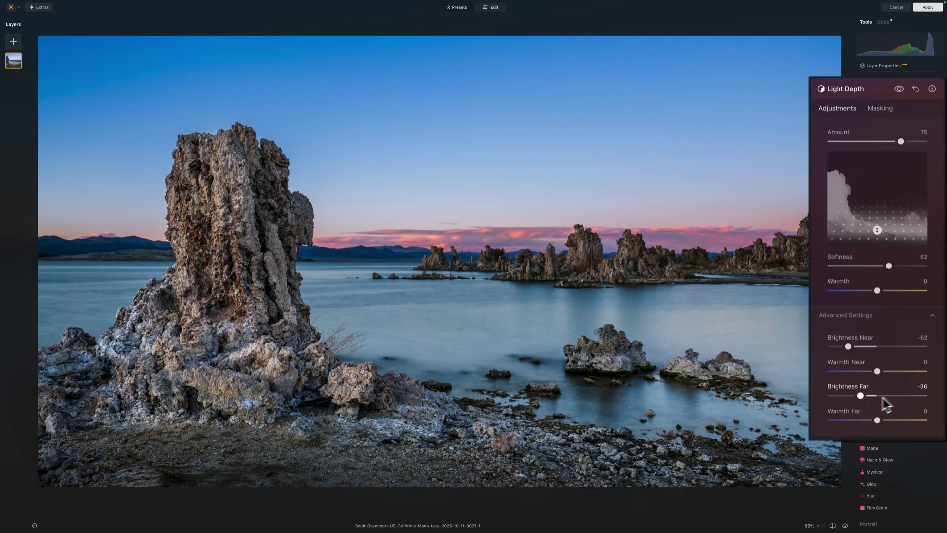
click(860, 396)
drag(860, 395, 861, 396)
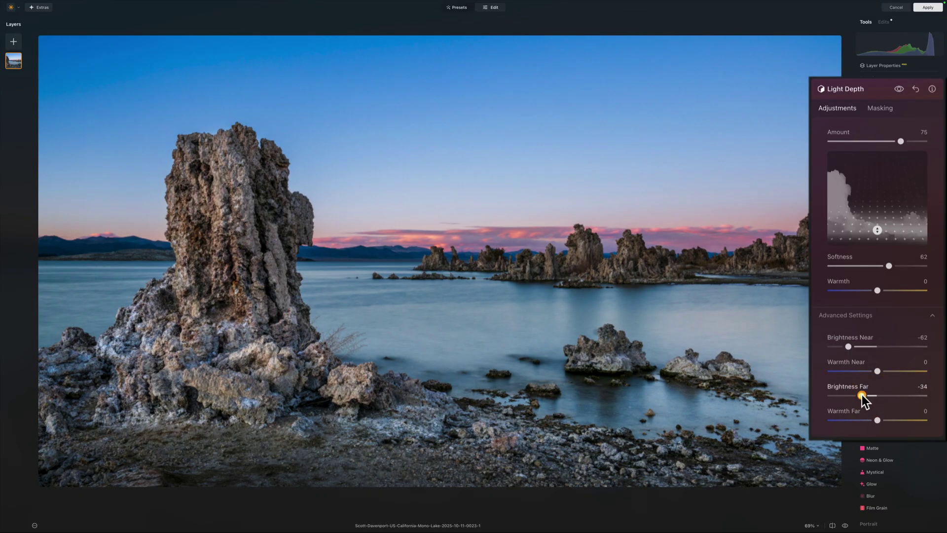
Toggle the Light Depth effect off and on to compare, leaving it on.
click(898, 90)
click(914, 145)
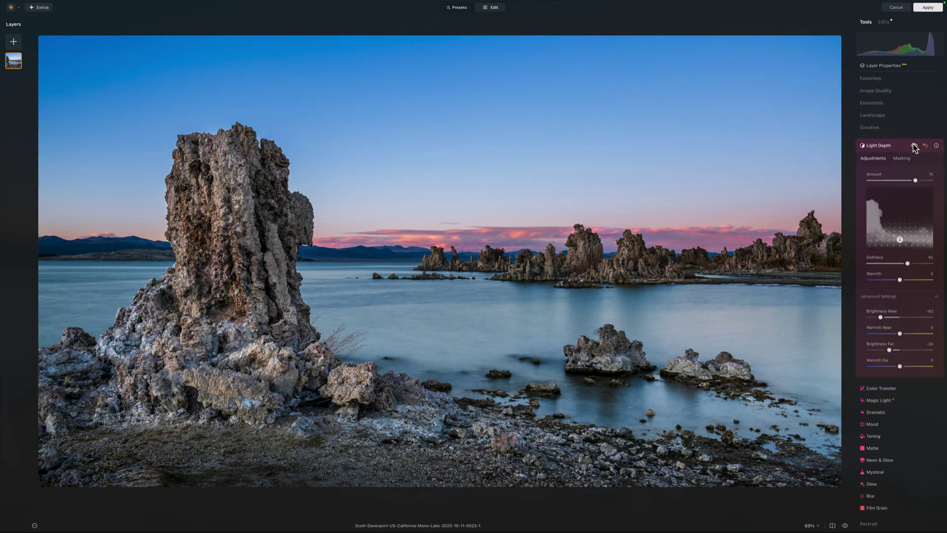
click(914, 146)
click(914, 146)
Erase the Light Depth mask over the distant tufa with a Strength 42, size 76 brush.
click(902, 159)
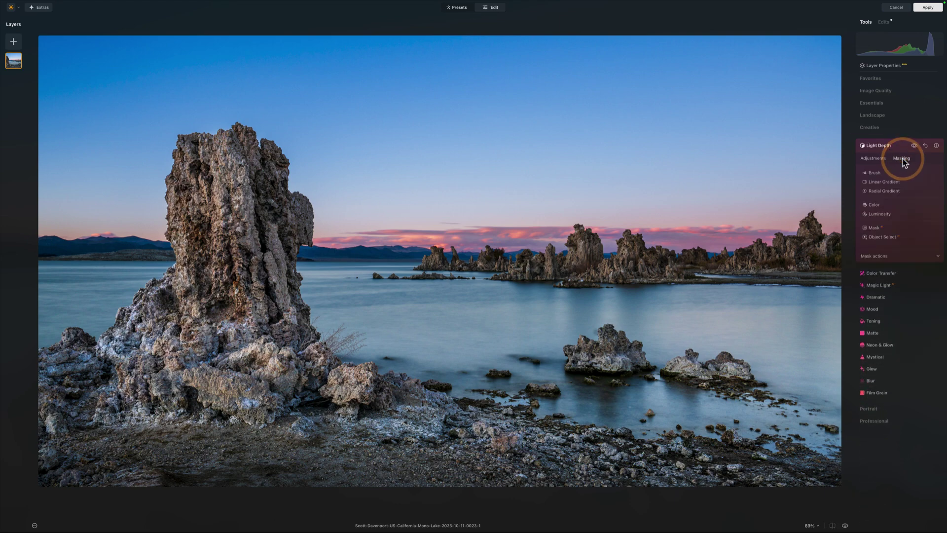
click(839, 158)
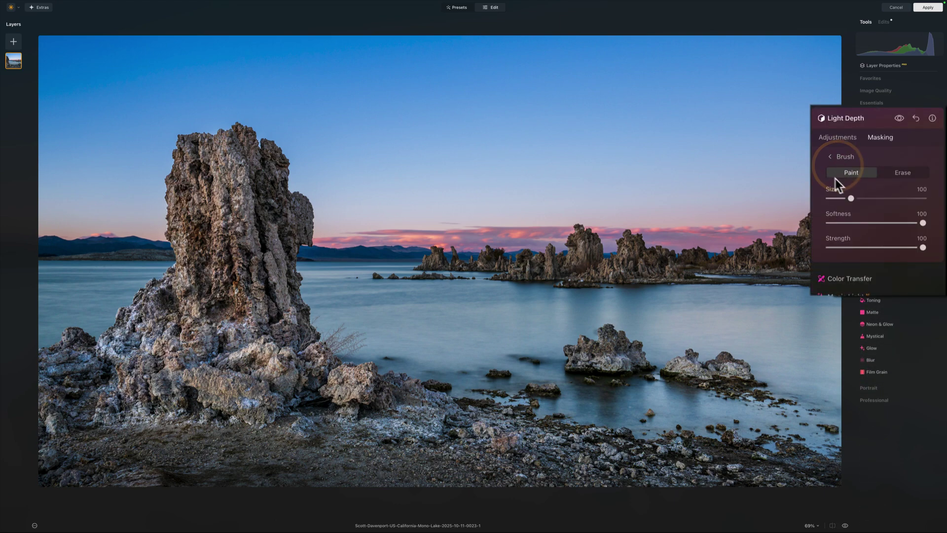
click(901, 173)
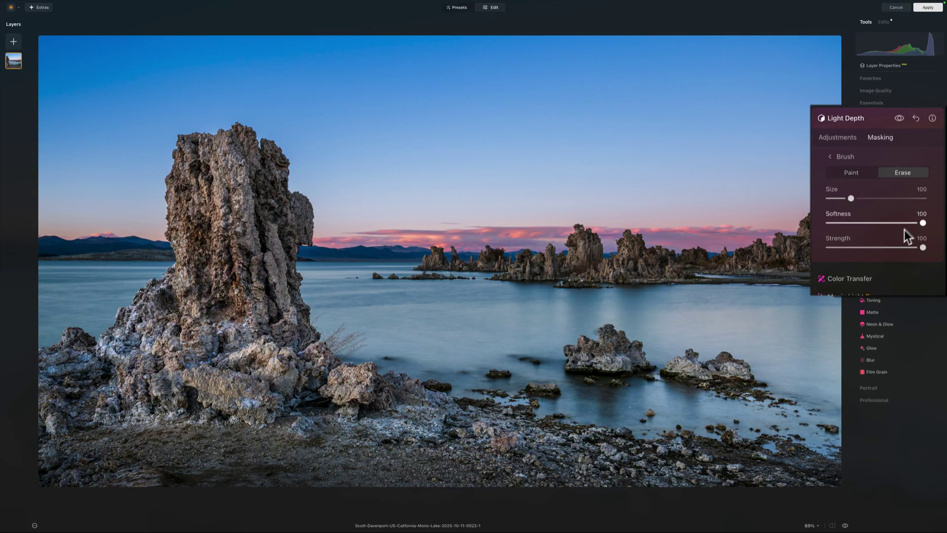
click(869, 247)
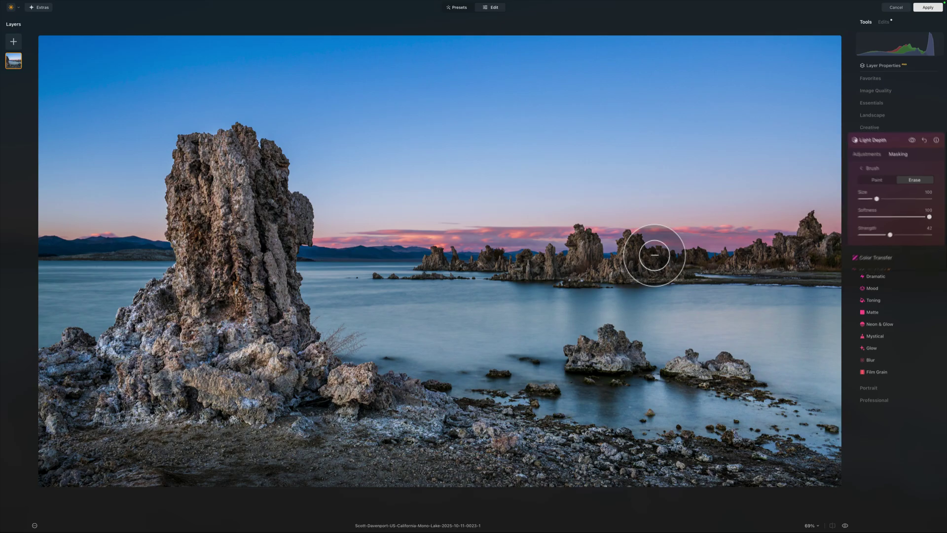
key(bracketright)
key(bracketright)
key(bracketright)
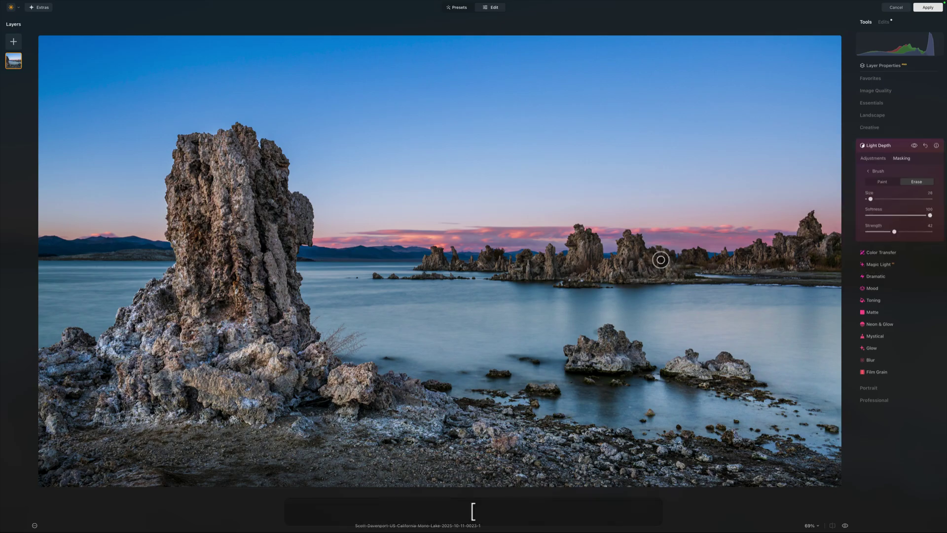
mouse_move(661, 258)
mouse_down()
mouse_move(631, 244)
mouse_move(632, 255)
mouse_move(607, 269)
mouse_move(644, 268)
mouse_move(597, 268)
mouse_move(584, 242)
mouse_move(579, 264)
mouse_move(525, 267)
mouse_move(572, 263)
mouse_move(581, 240)
mouse_move(590, 269)
mouse_move(624, 267)
mouse_move(631, 243)
mouse_move(665, 267)
mouse_move(605, 263)
mouse_move(585, 246)
mouse_move(524, 267)
mouse_move(625, 266)
mouse_move(631, 255)
mouse_move(670, 269)
mouse_up()
Compare the masked effect on and off, return to Light Depth's Adjustments, and leave it on.
click(914, 145)
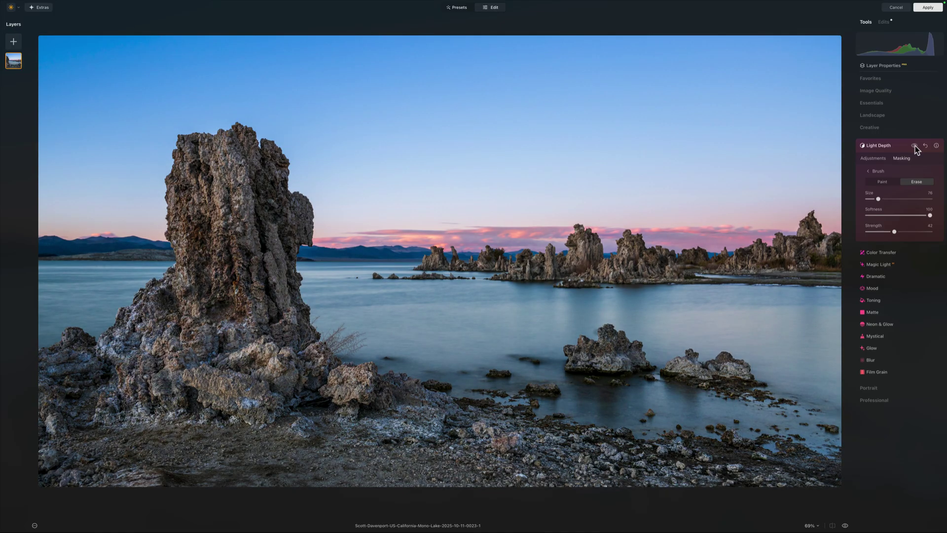
click(914, 145)
click(914, 145)
click(914, 146)
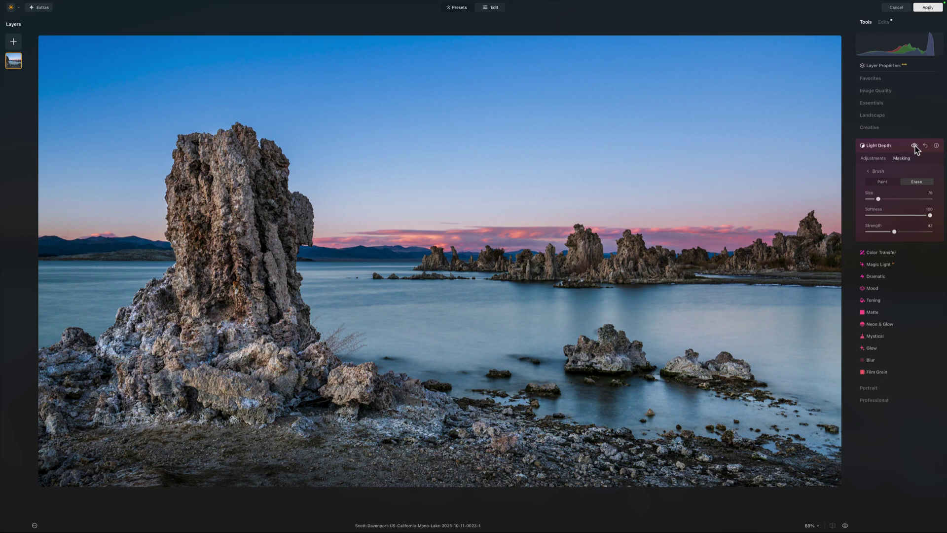
click(877, 159)
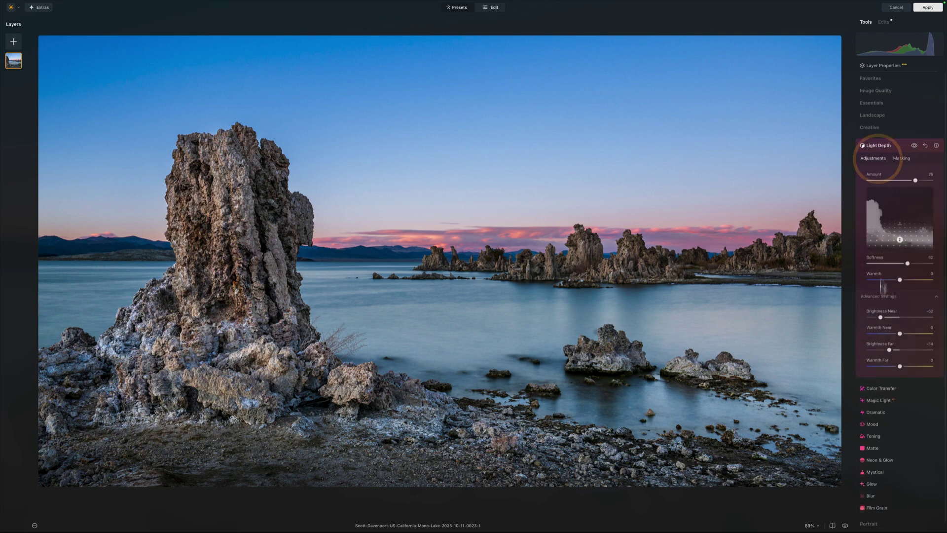
click(914, 146)
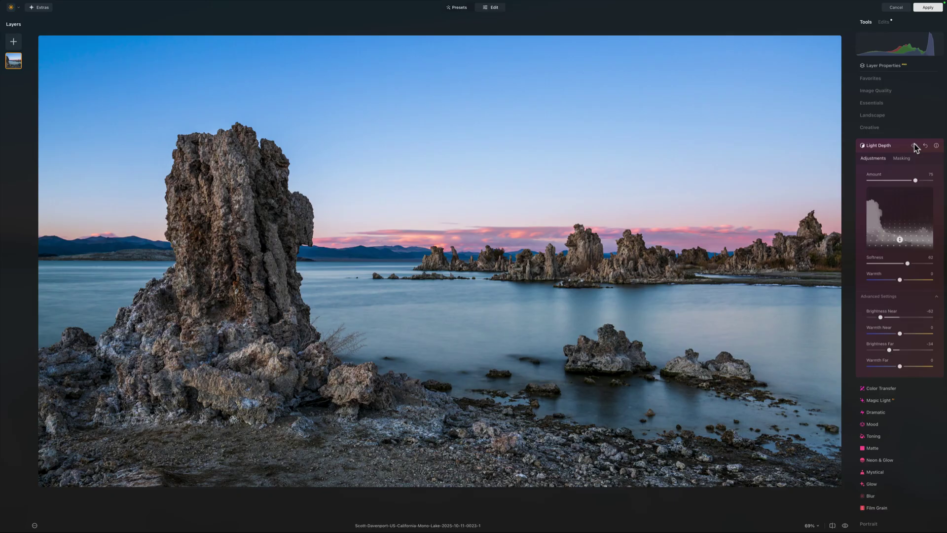
click(914, 145)
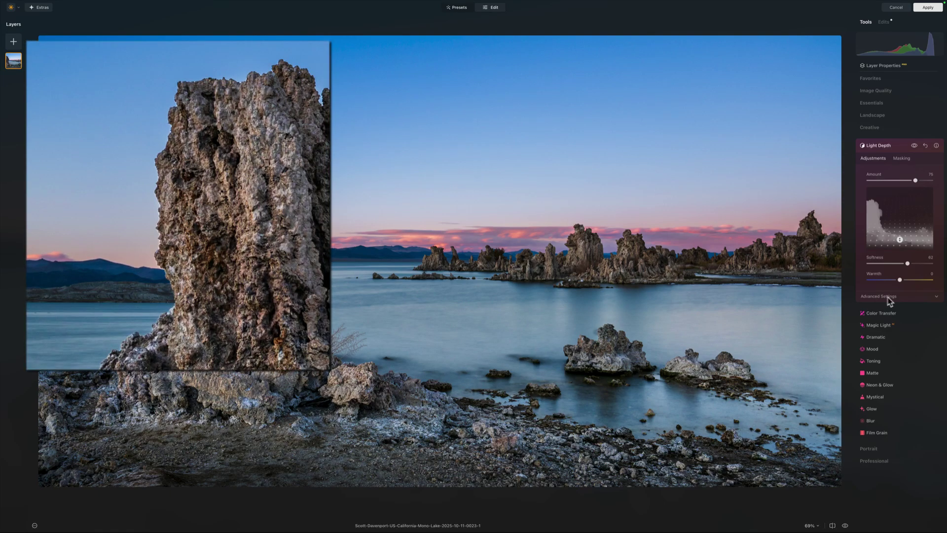
Preview Light Depth Softness at 5, then set it to 67.
click(872, 263)
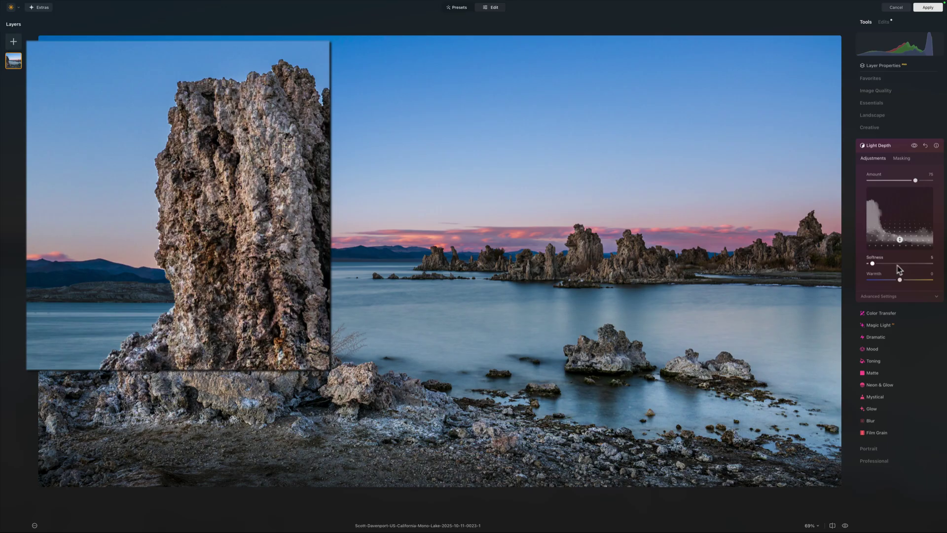
click(912, 264)
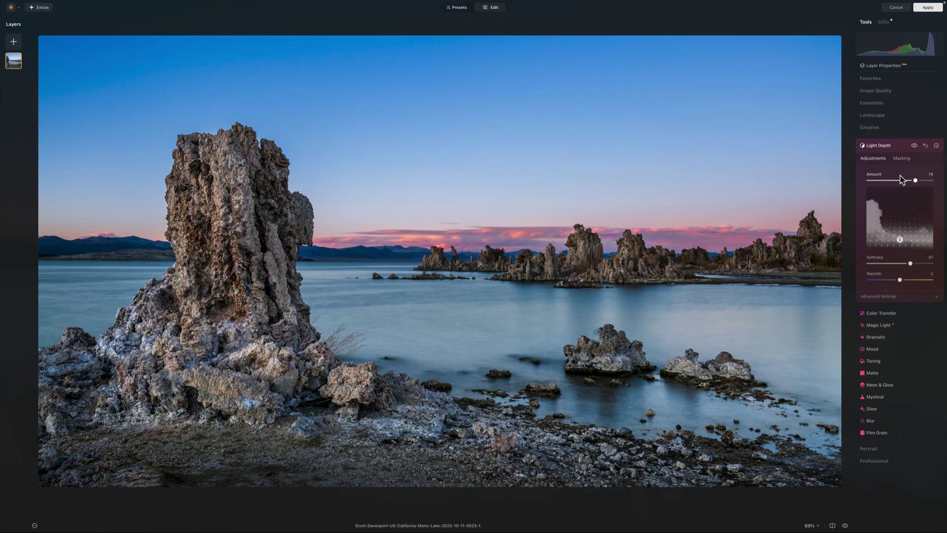
Browse the Essentials, Creative and Professional tool groups and open Supercontrast.
click(937, 102)
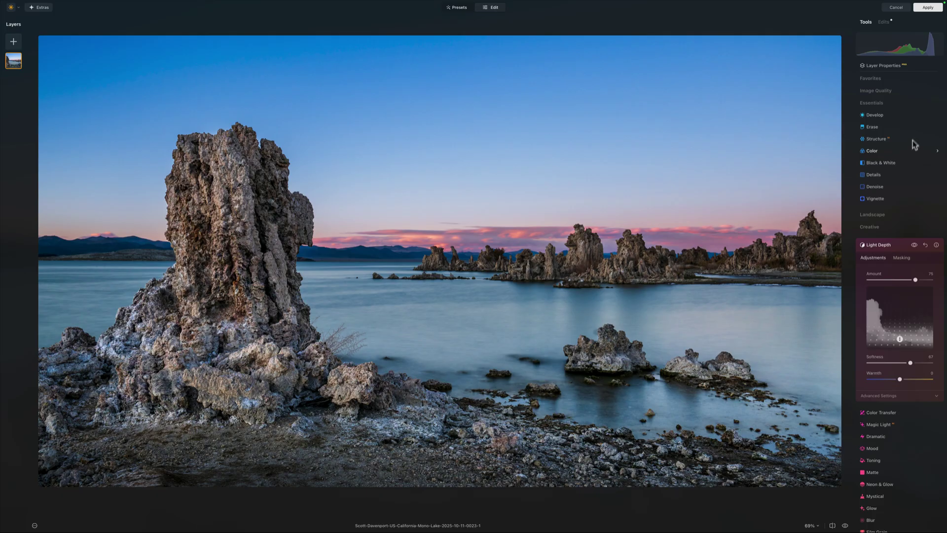
click(938, 103)
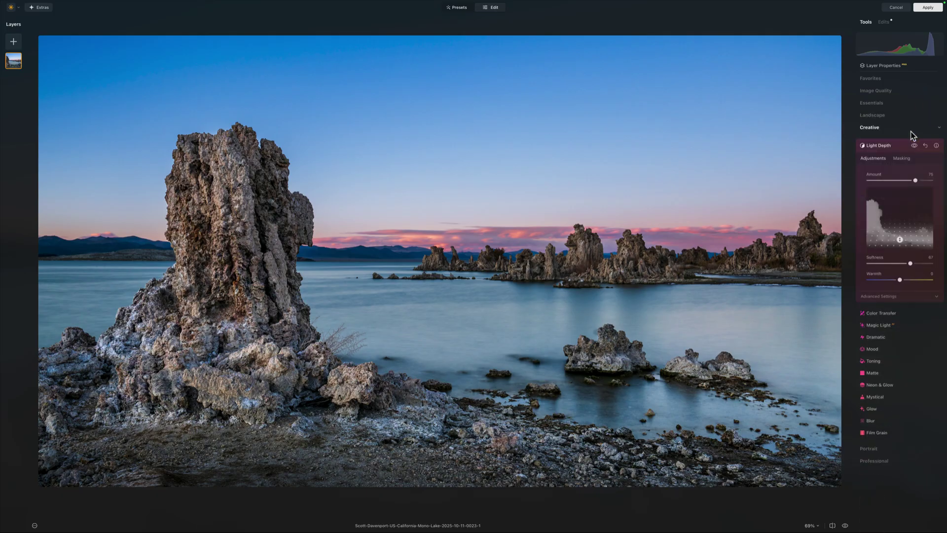
click(938, 128)
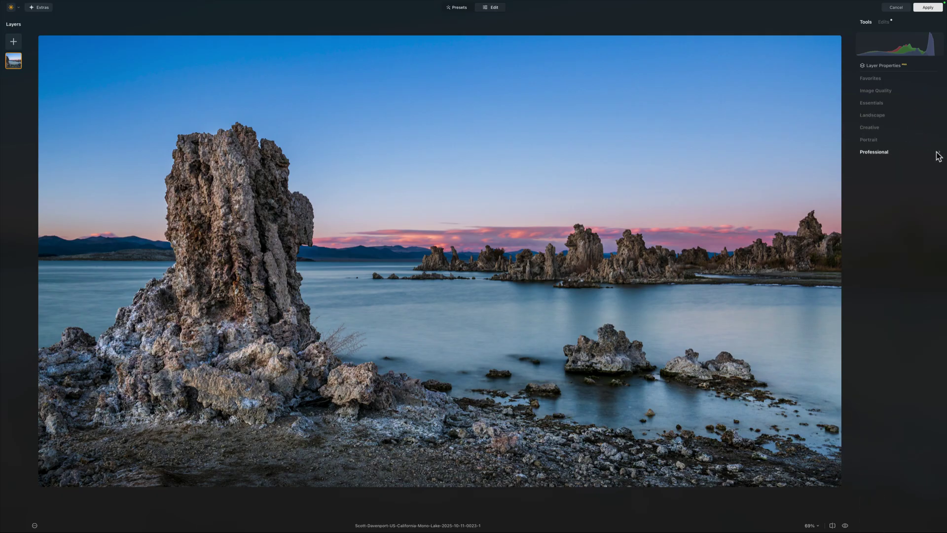
click(936, 153)
click(937, 165)
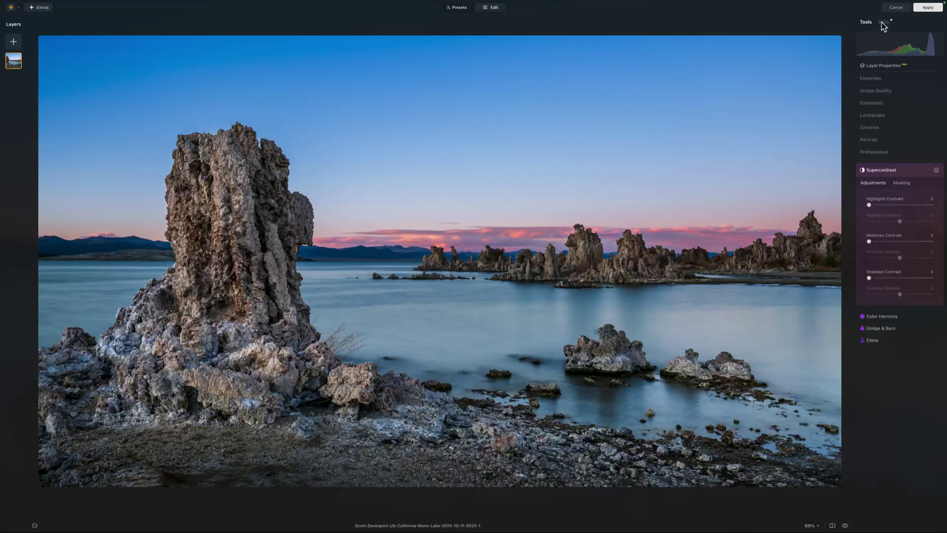
click(884, 23)
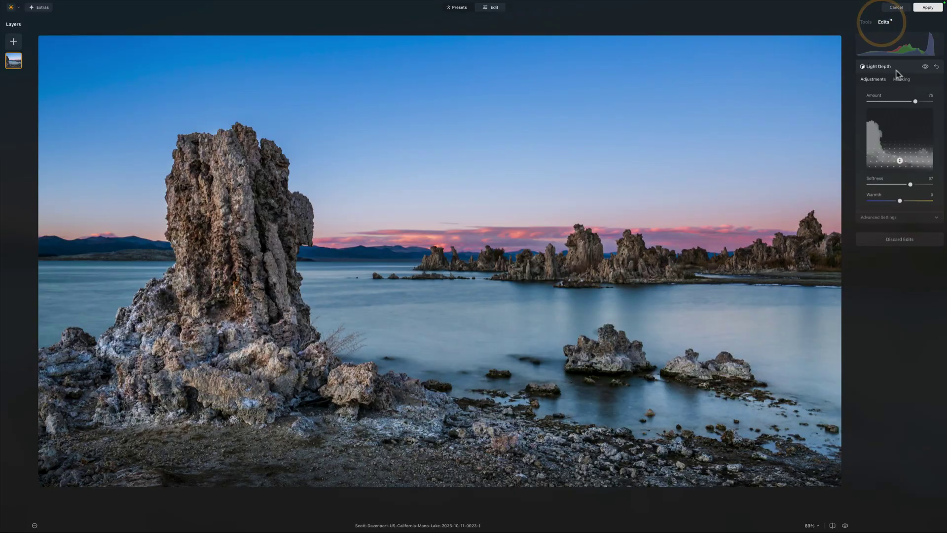
click(925, 67)
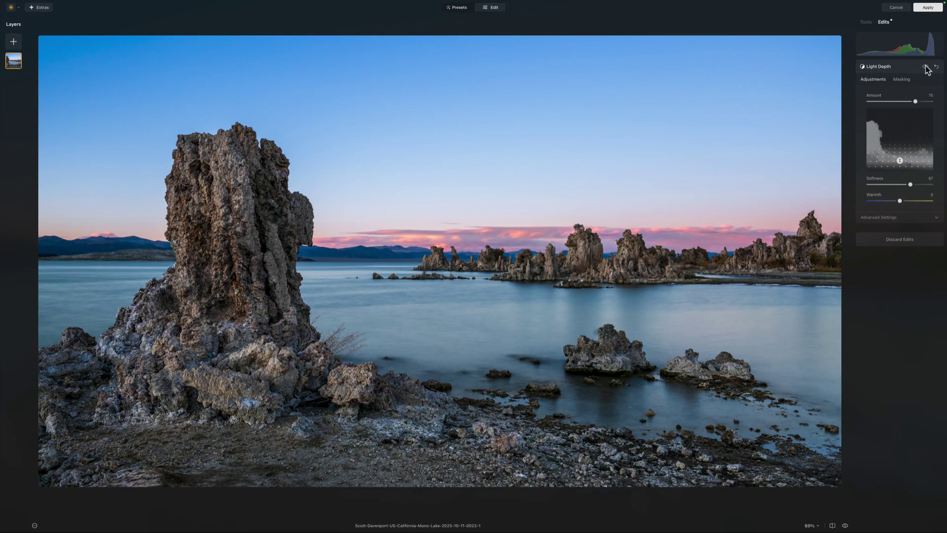
click(925, 68)
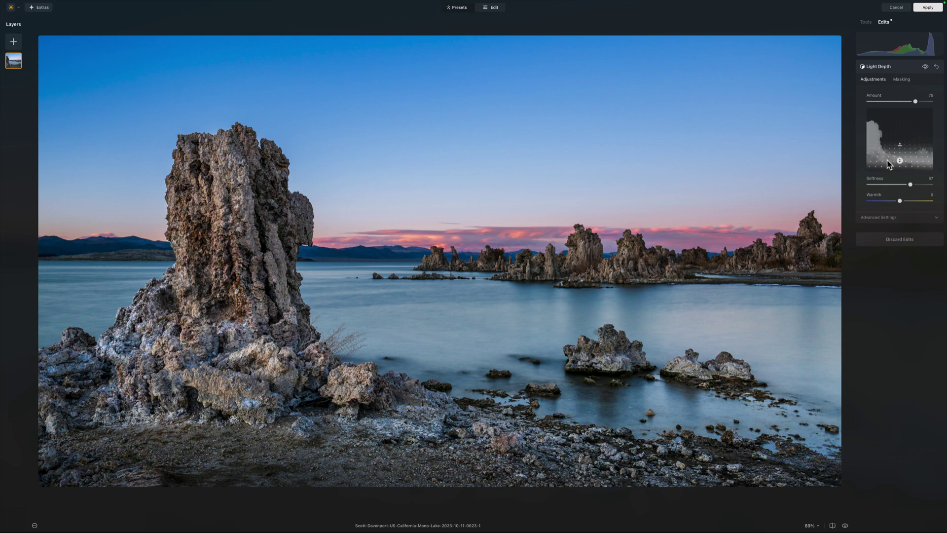
click(926, 68)
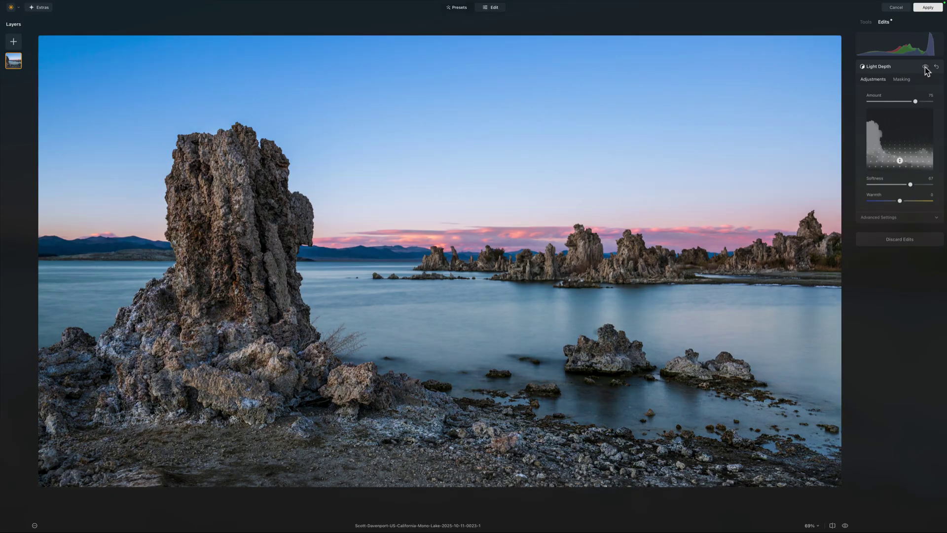
click(926, 67)
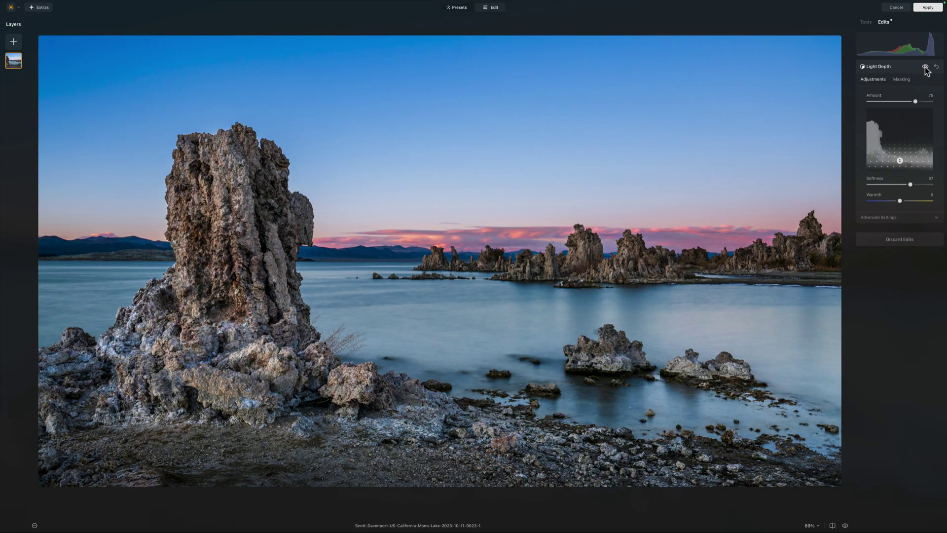